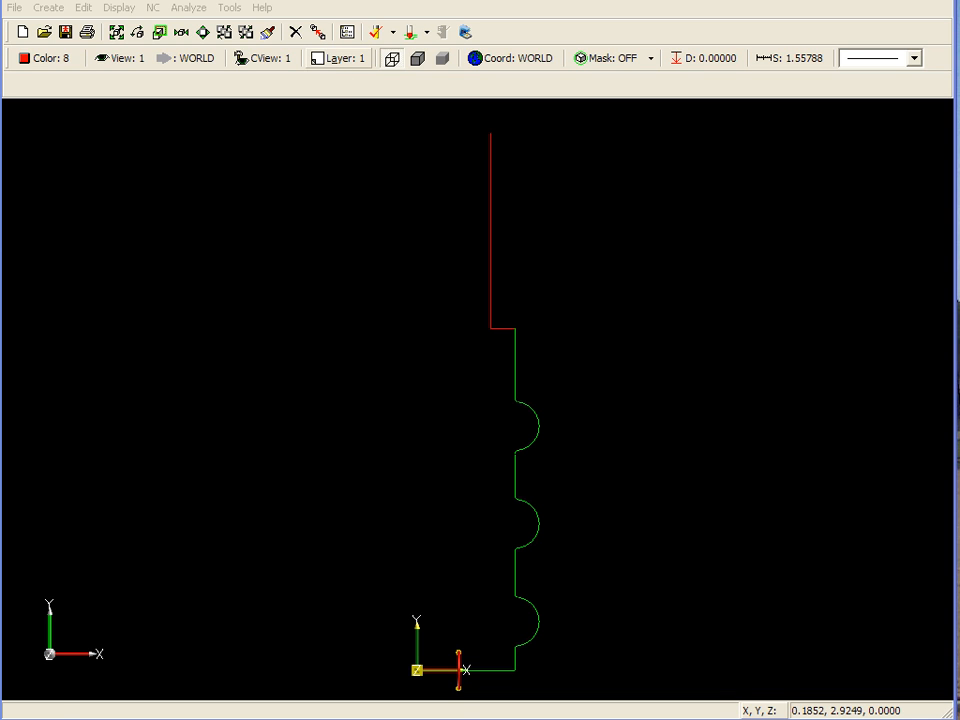
Review the layers and save the drawing in the Tool folder as SURFCAM Tool File "profile tool", updating the project and setup names to match.
click(337, 58)
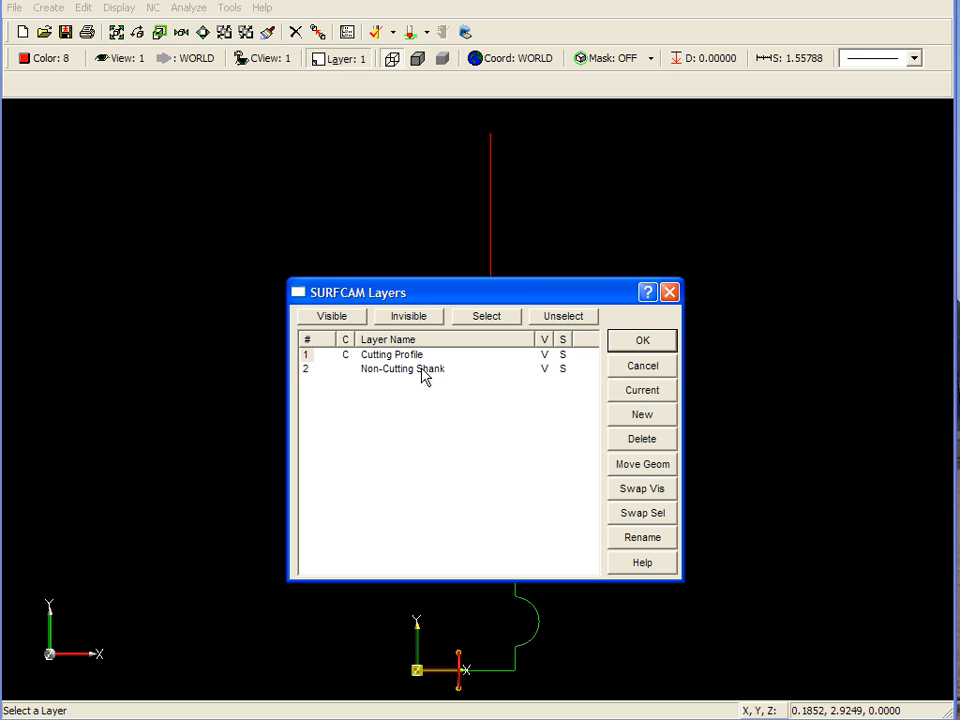
click(641, 340)
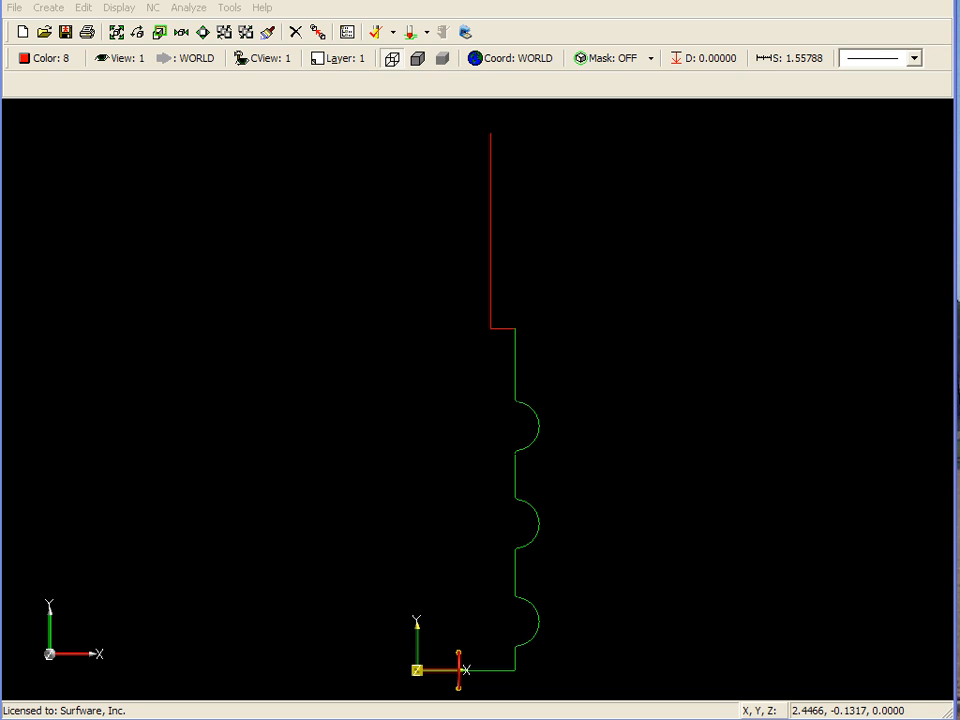
click(16, 8)
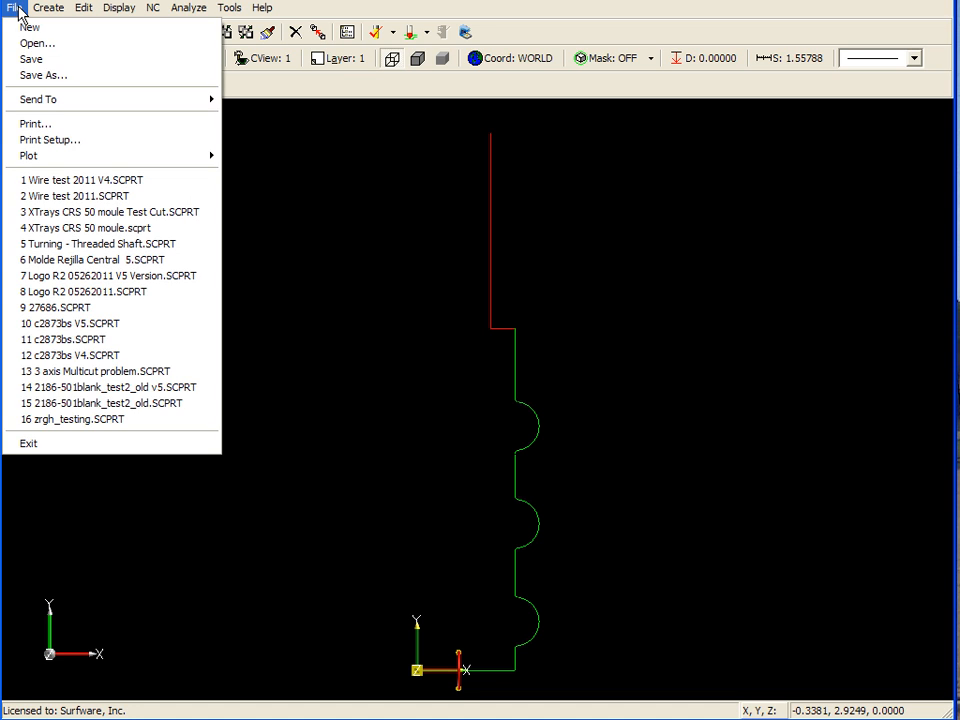
click(53, 75)
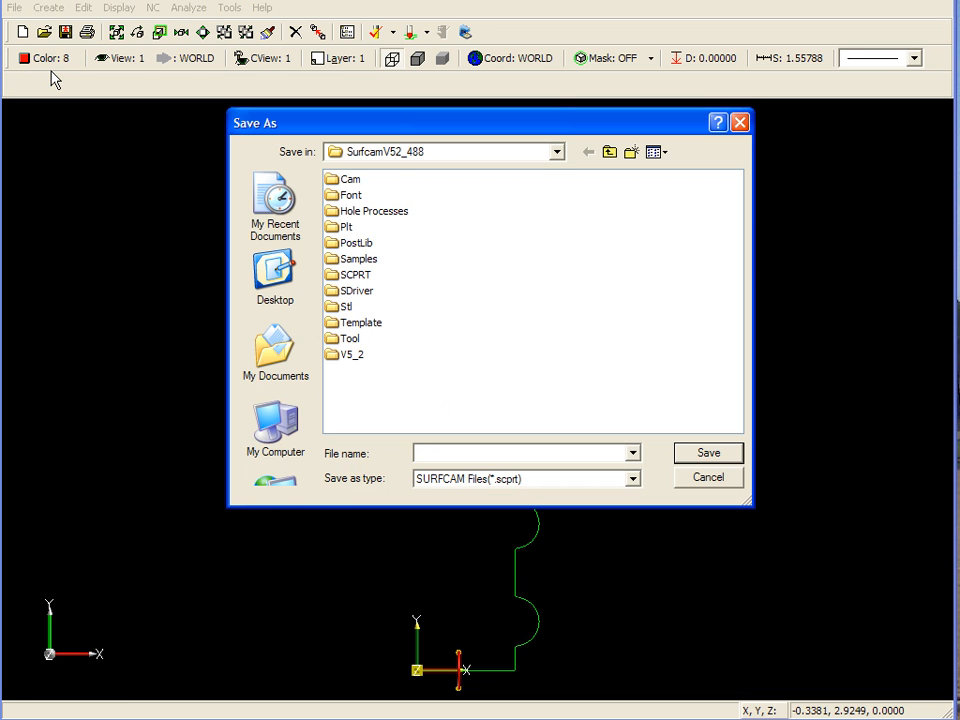
click(334, 339)
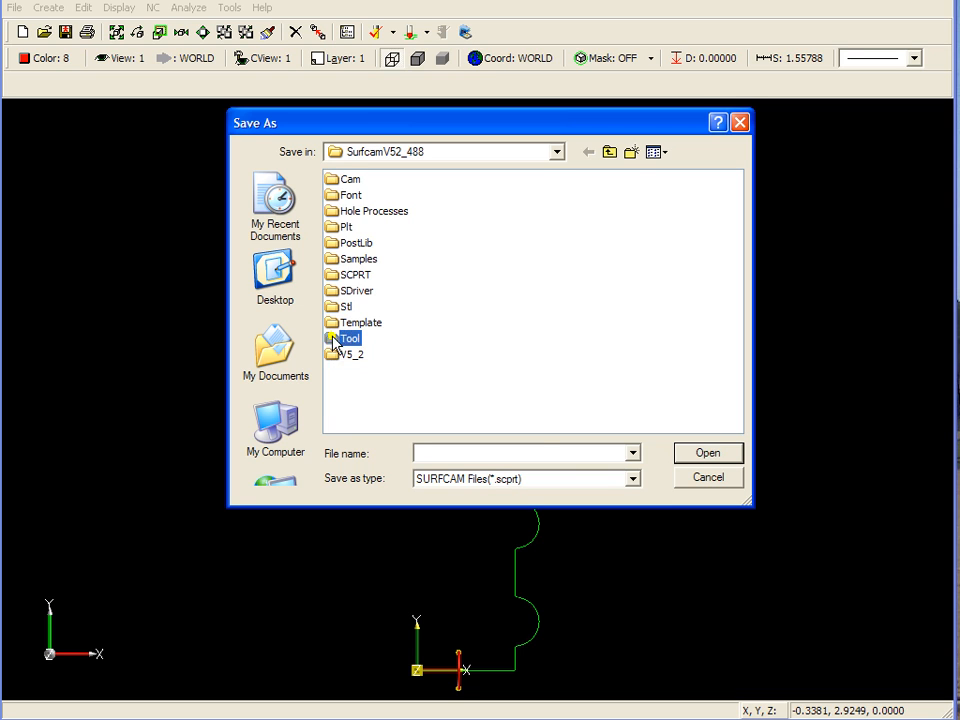
double_click(334, 339)
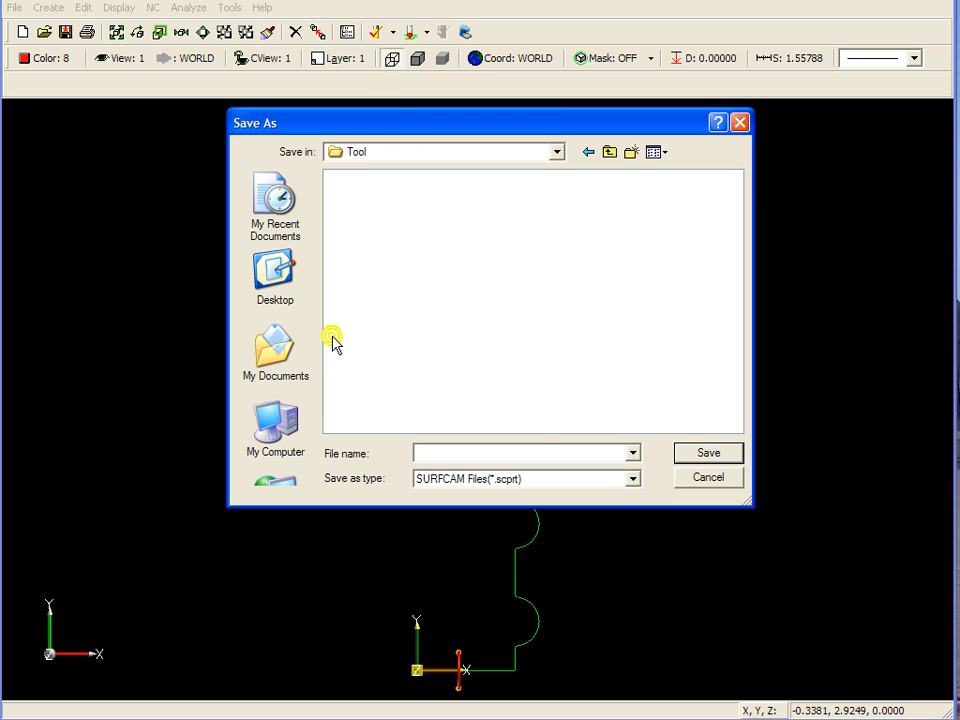
click(633, 480)
scroll(634, 540, down, 1)
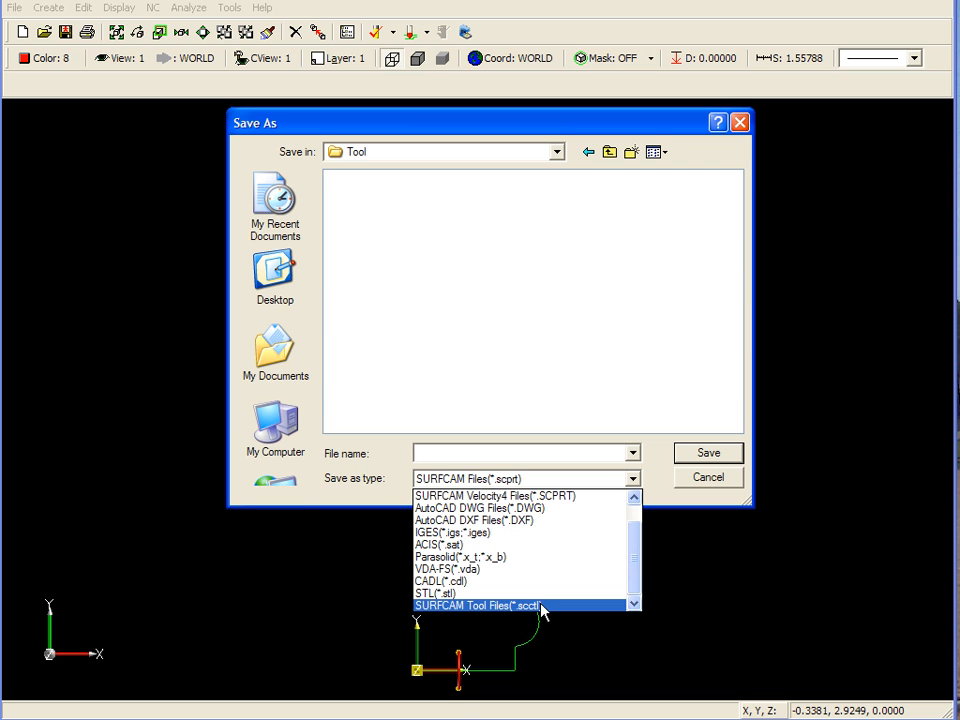
click(520, 605)
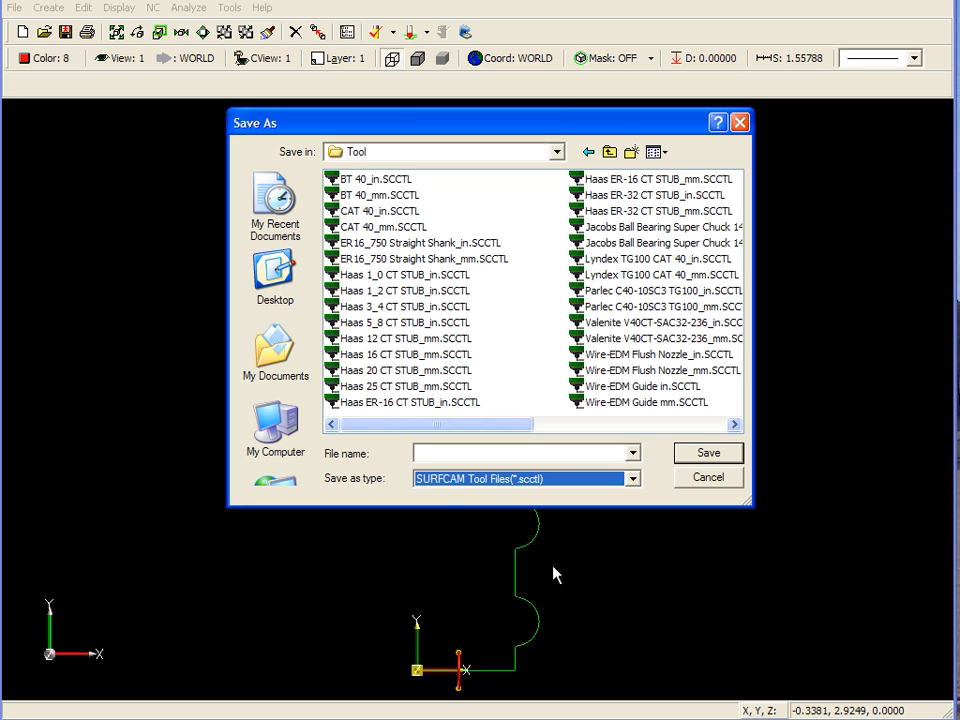
click(473, 453)
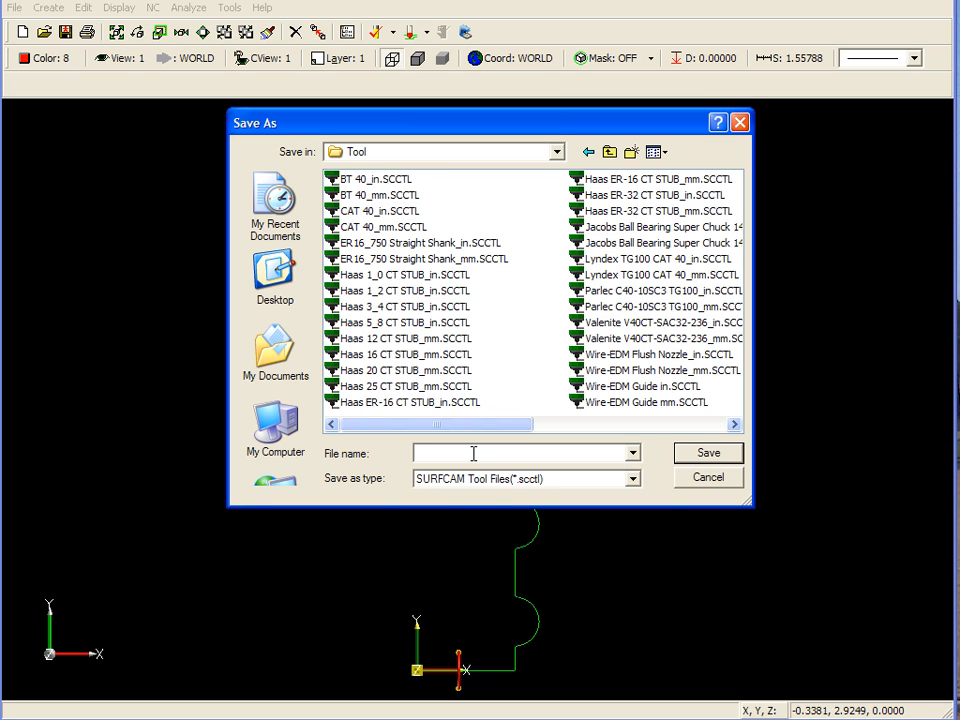
text(profile tool)
click(704, 453)
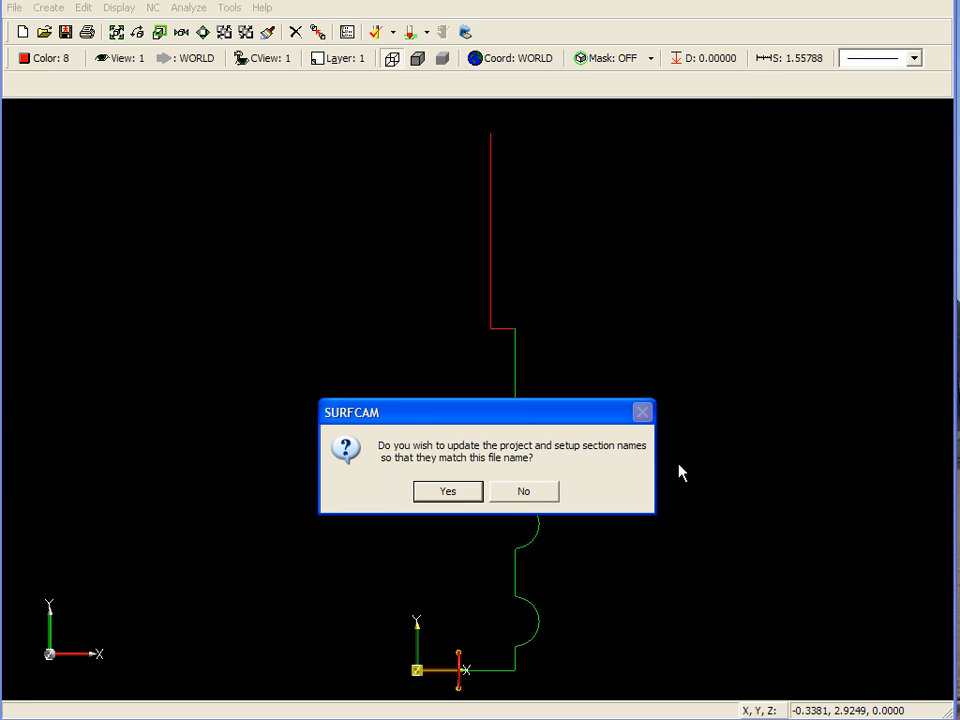
click(457, 493)
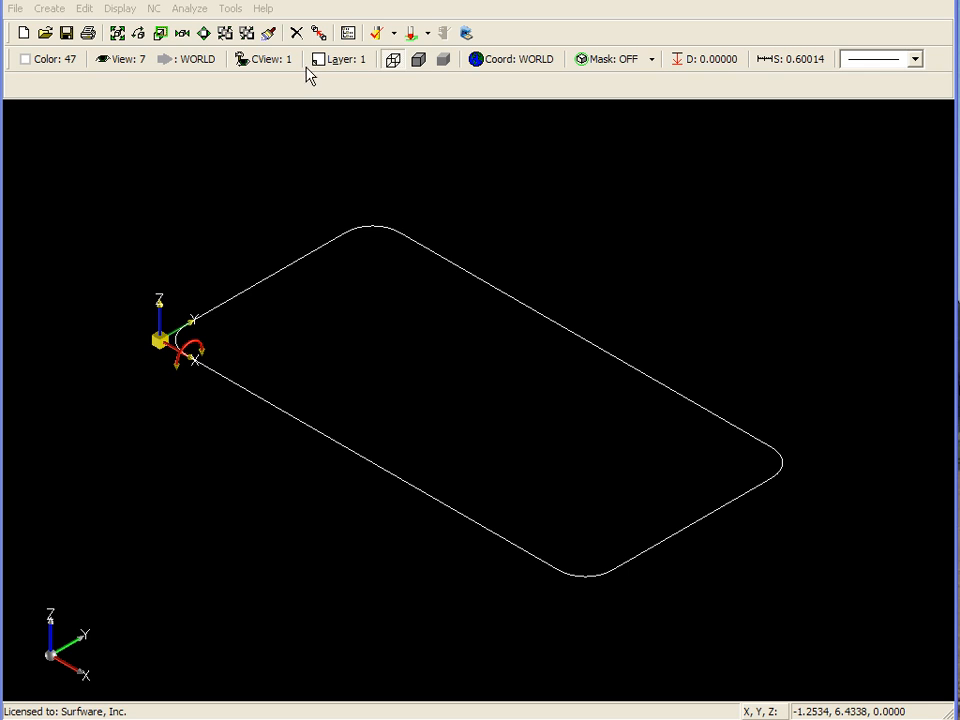
Start a 2 Axis Contour operation on the closed rounded-rectangle chain.
click(155, 10)
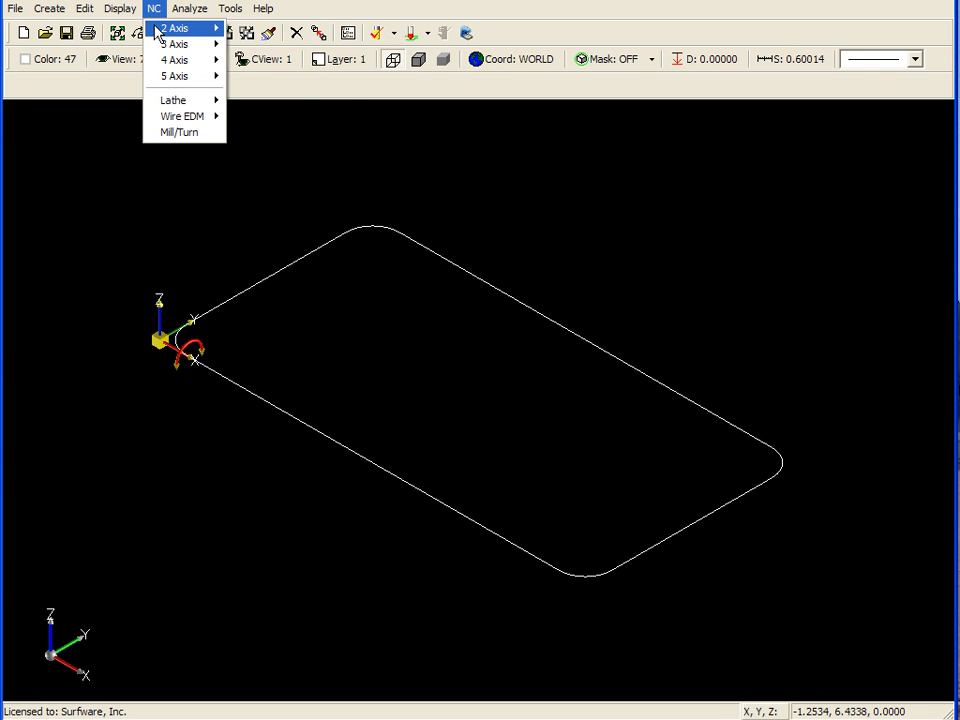
mouse_move(170, 29)
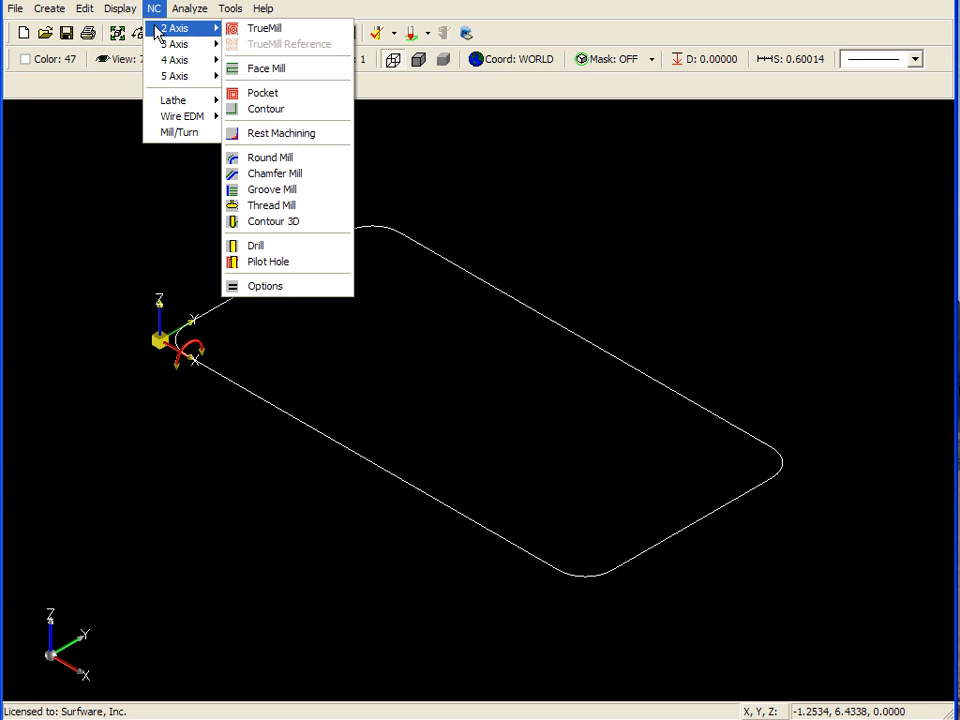
click(265, 109)
click(340, 443)
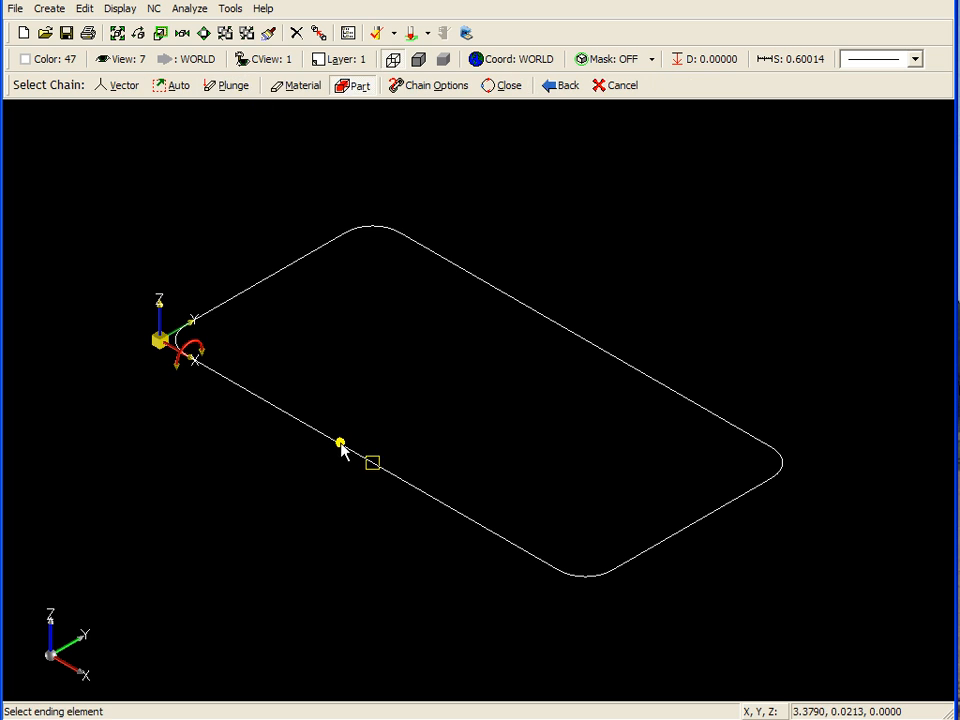
click(340, 443)
click(118, 85)
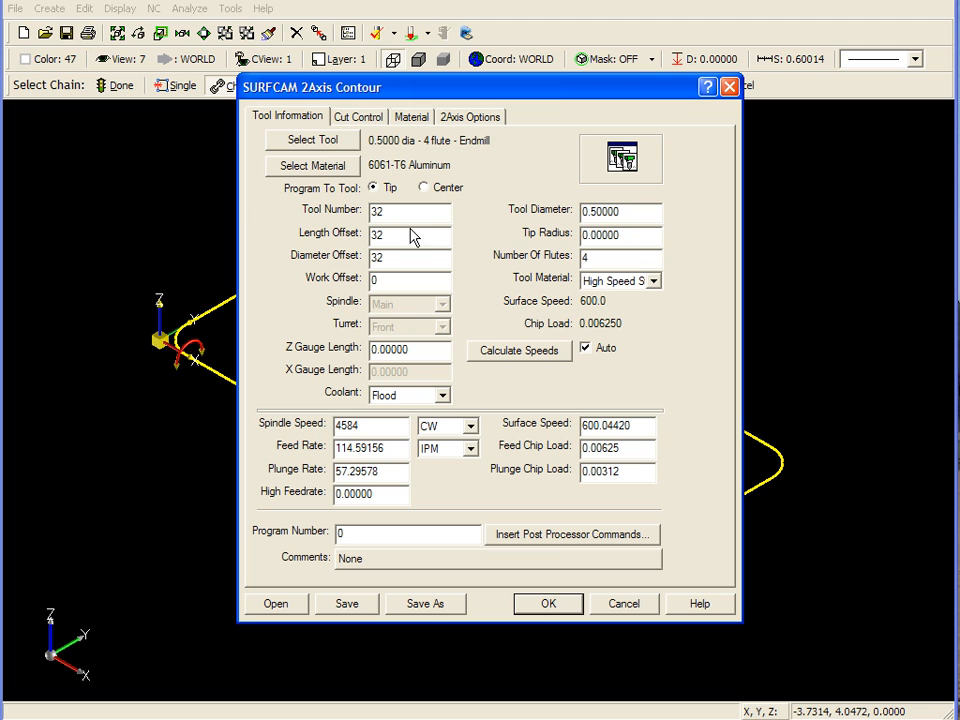
Add a new endmill to the Mill Tool Table with the description "Profile Tool".
click(333, 142)
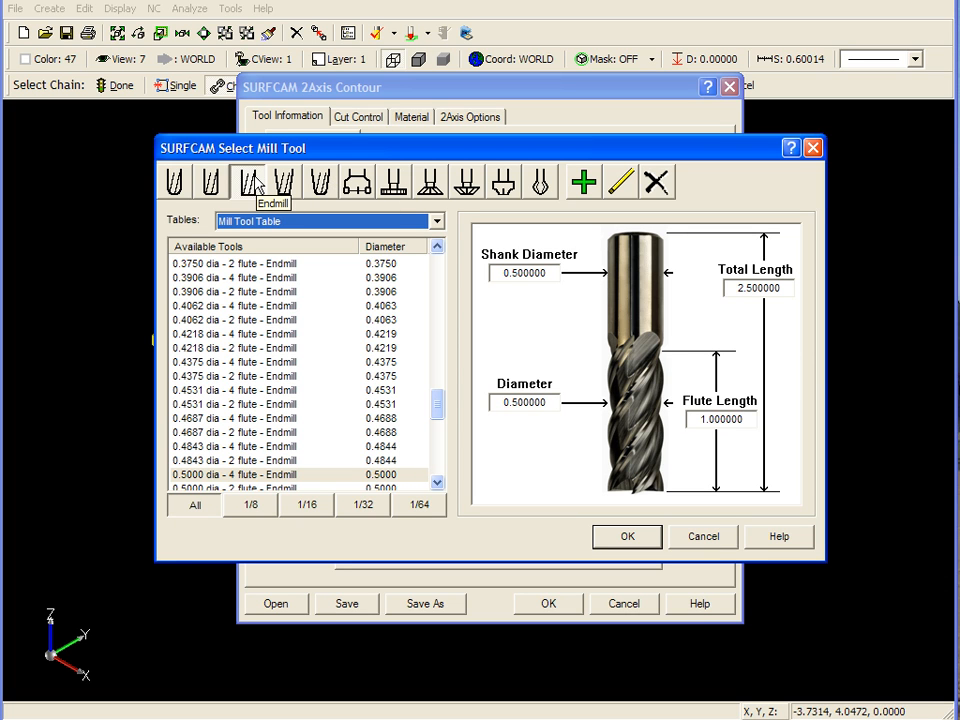
click(583, 182)
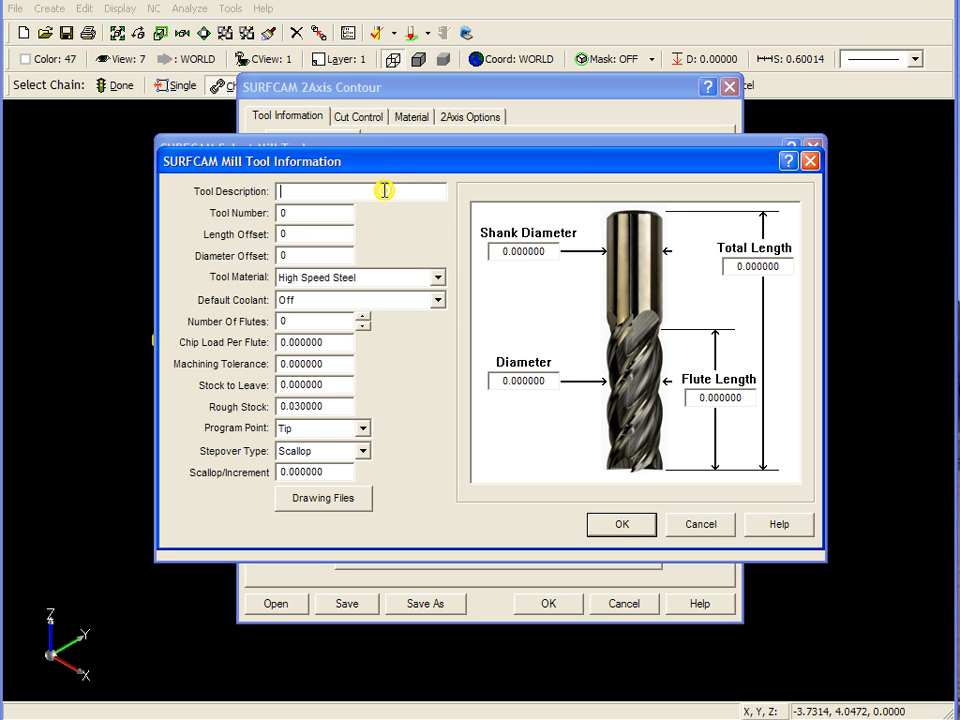
text(Profile Tool)
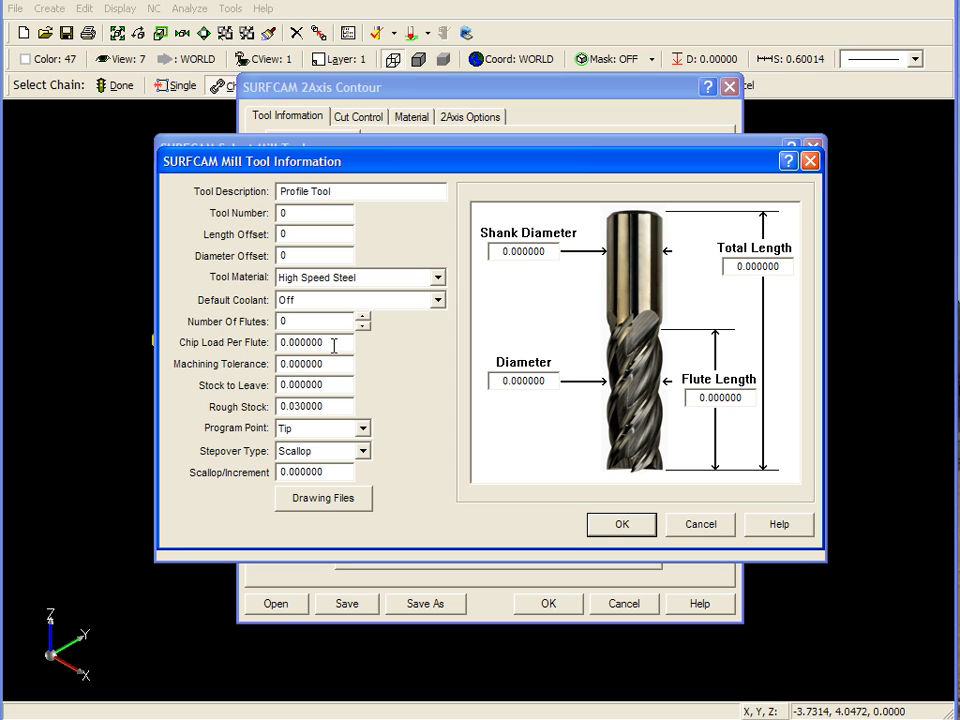
Assign profile tool.SCCTL as the tool drawing and save the tool as four-flute carbide with 1.25 diameter, 0.75 shank, 1.5 flute length and 2.5 total length.
click(345, 505)
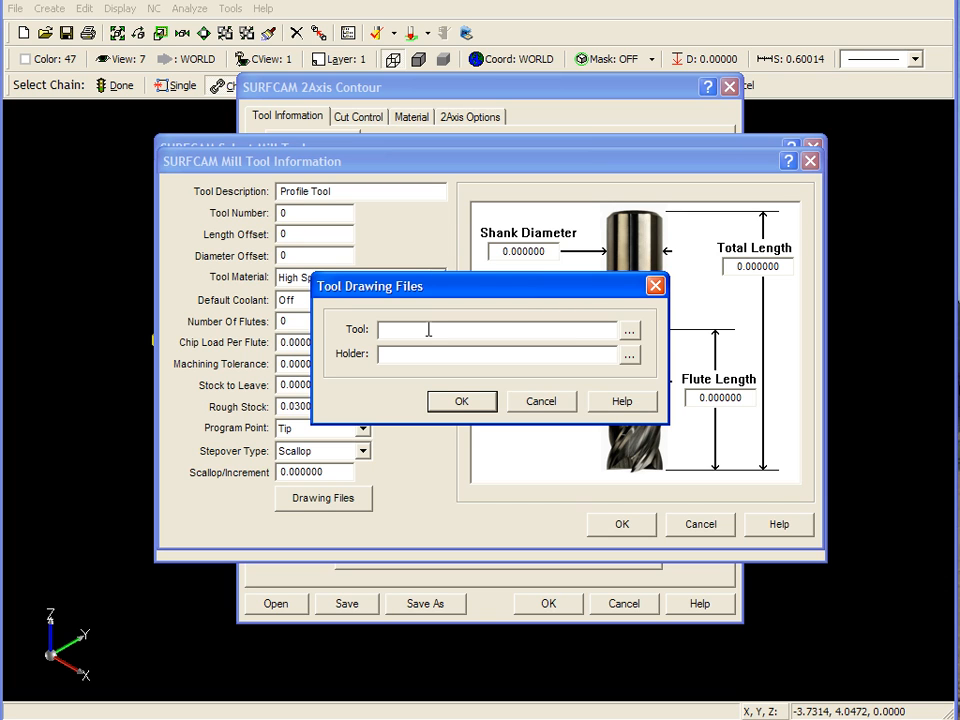
click(630, 331)
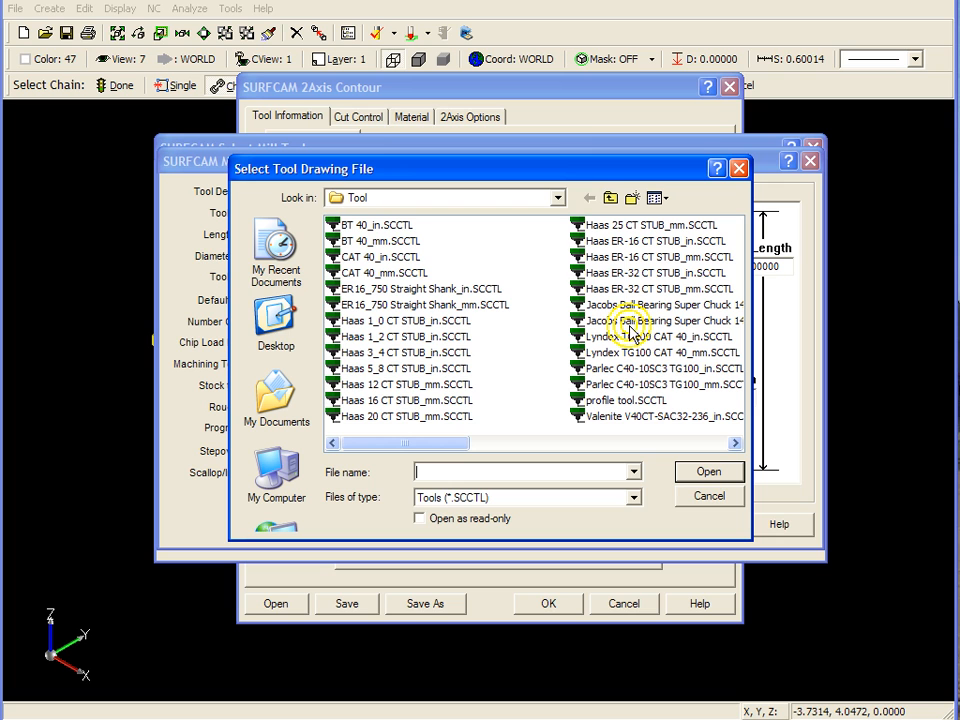
click(637, 400)
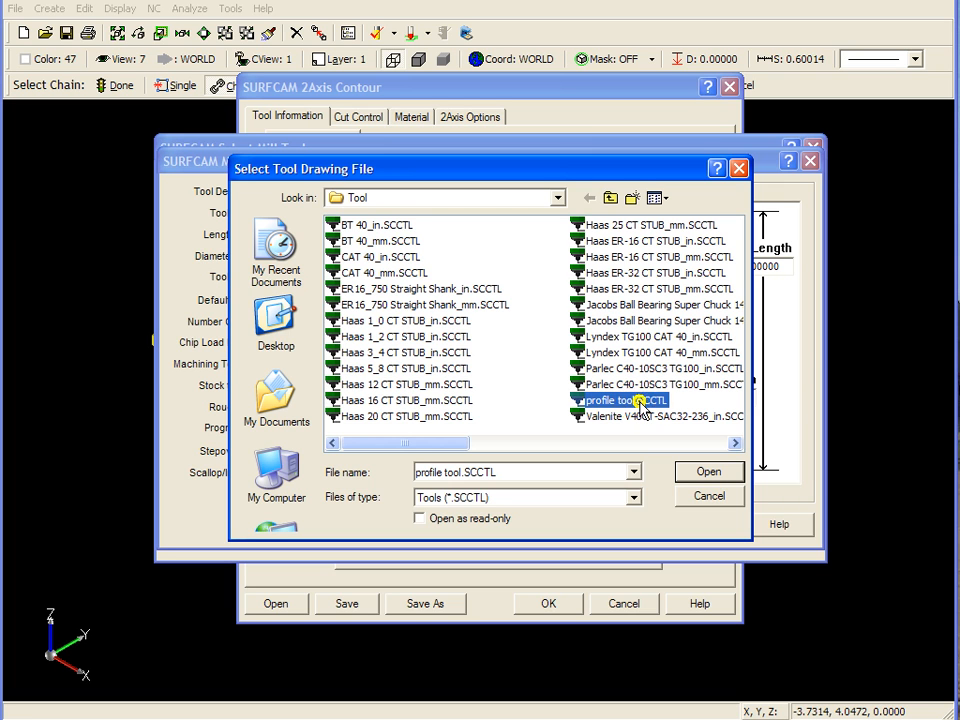
click(722, 478)
click(479, 407)
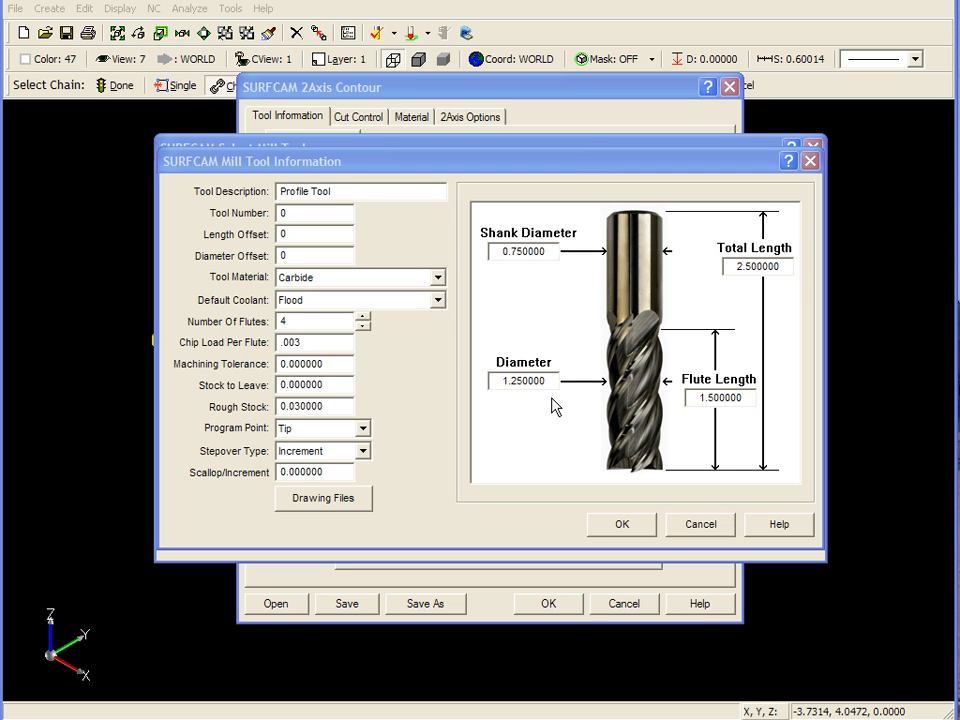
drag(553, 380, 491, 382)
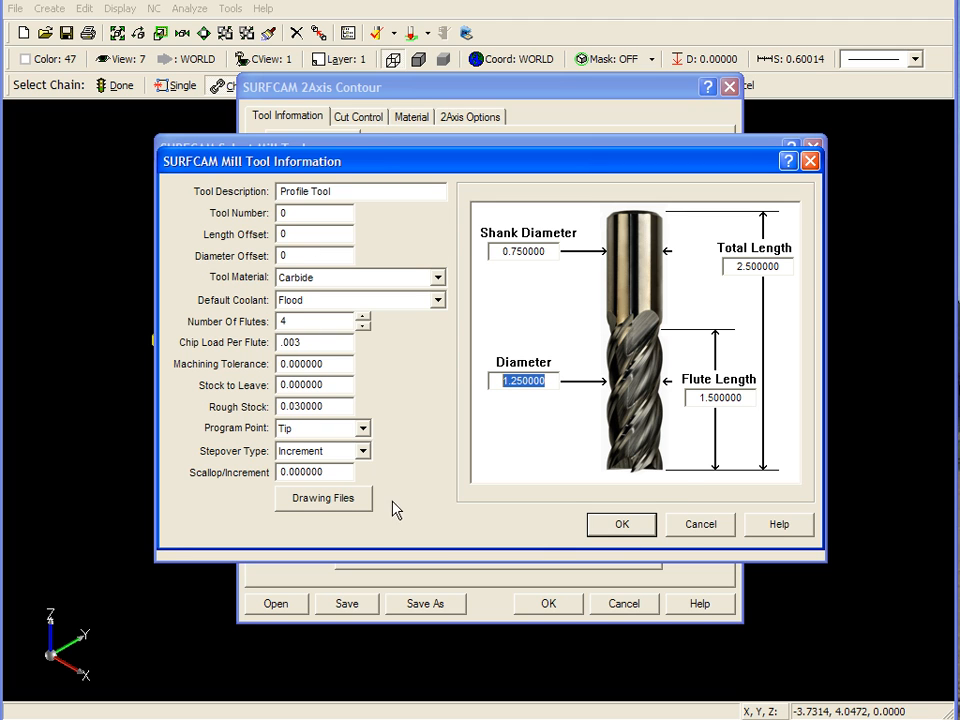
click(627, 528)
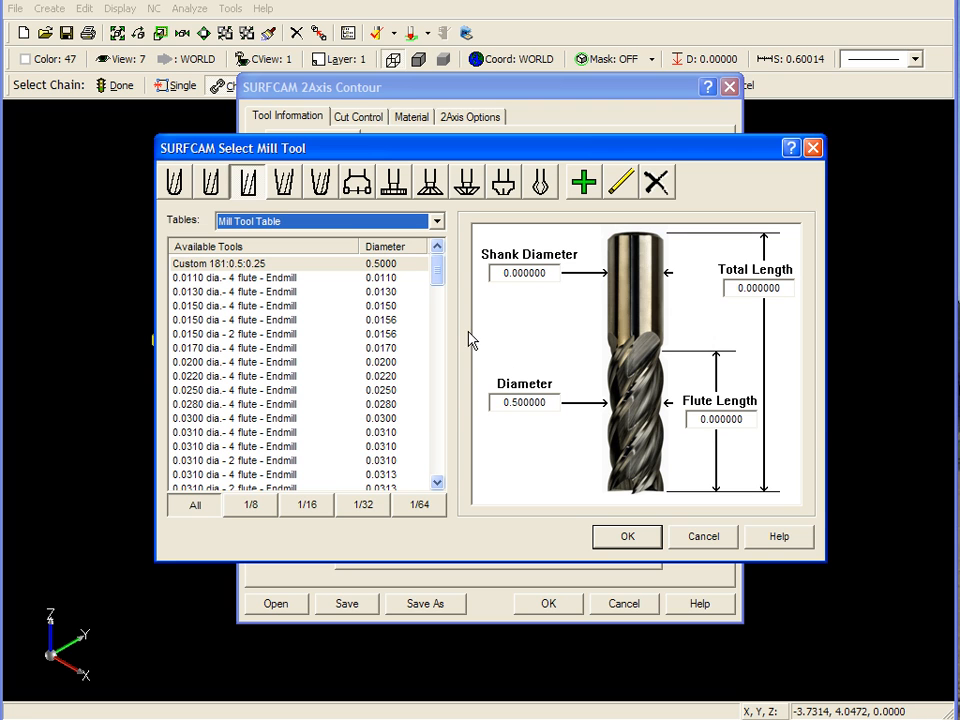
Select Profile Tool for the contour operation and set its tool number, length offset and diameter offset to 1.
drag(440, 272, 432, 460)
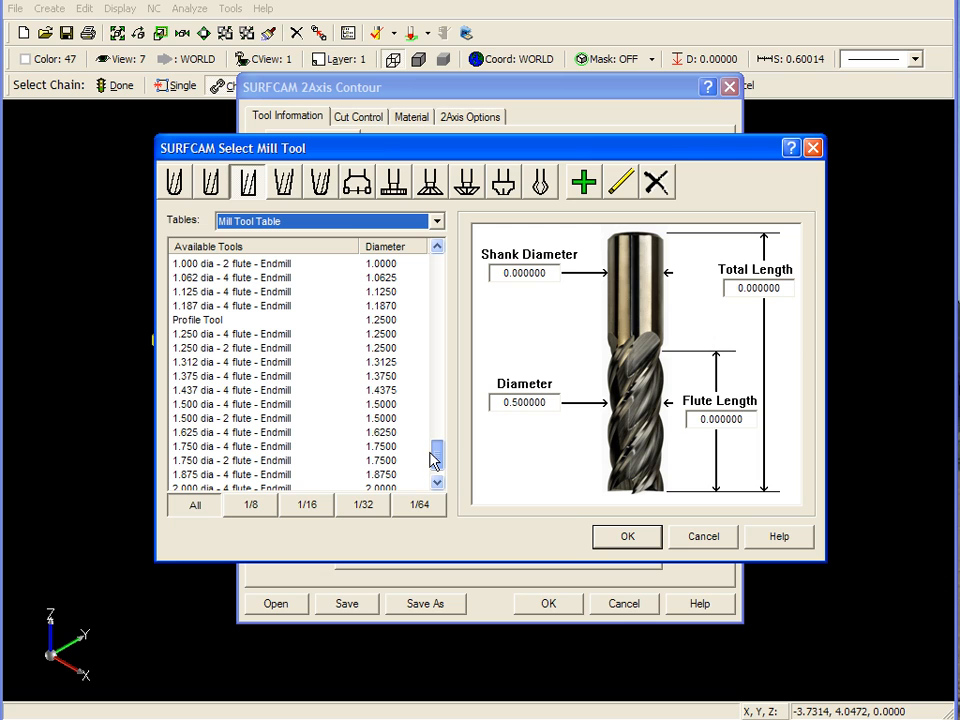
click(199, 320)
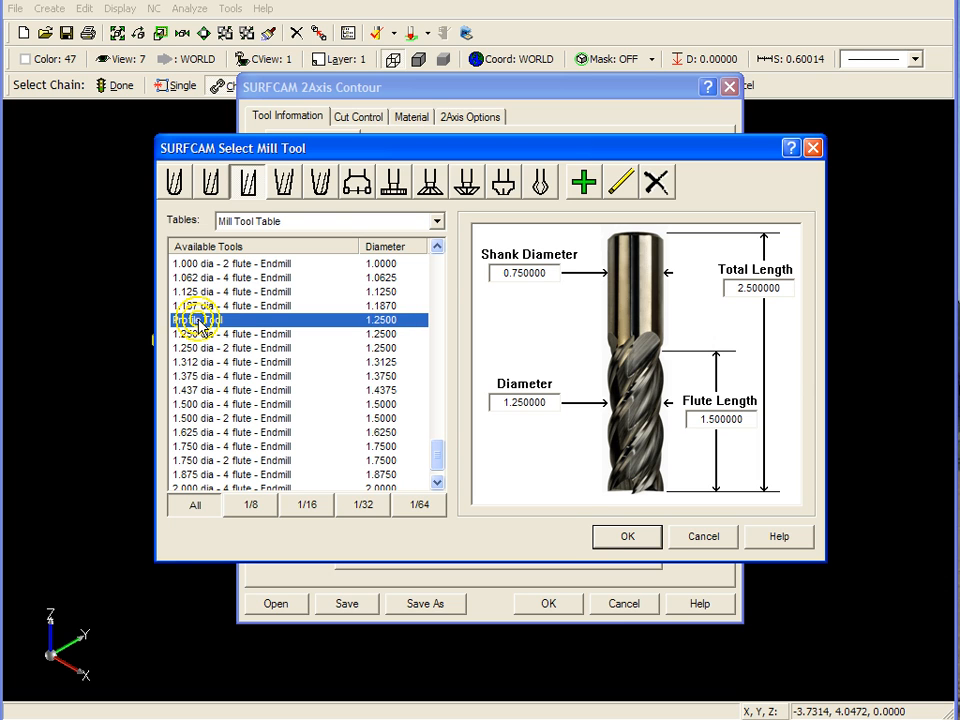
click(626, 538)
double_click(400, 212)
text(1)
key(Tab)
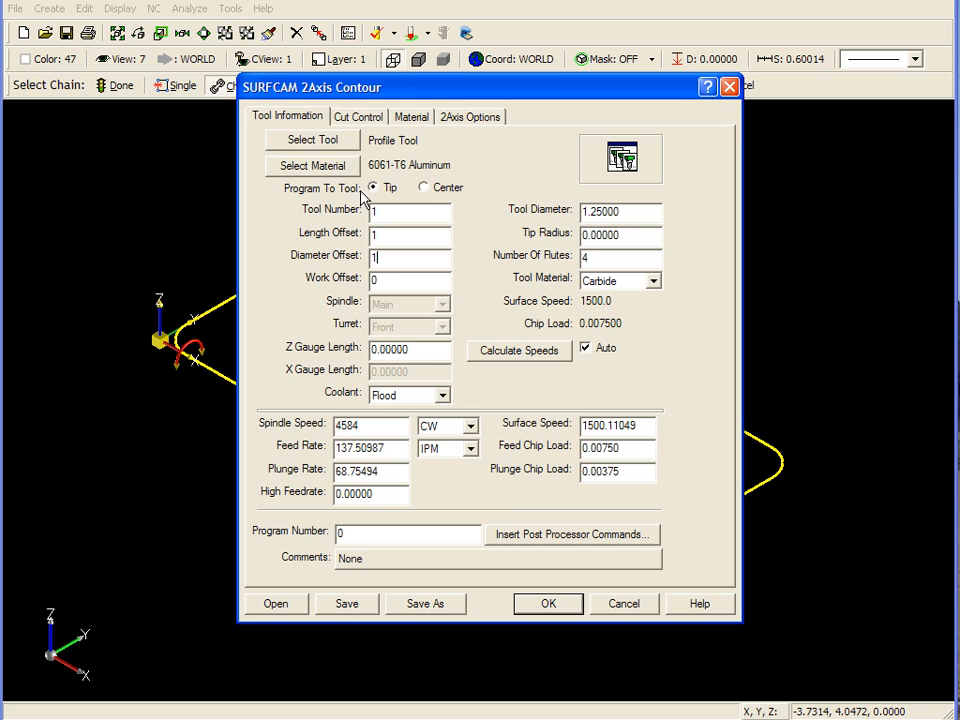
Set the contour's amount to remove in Z to 1 in the cut control settings.
click(362, 116)
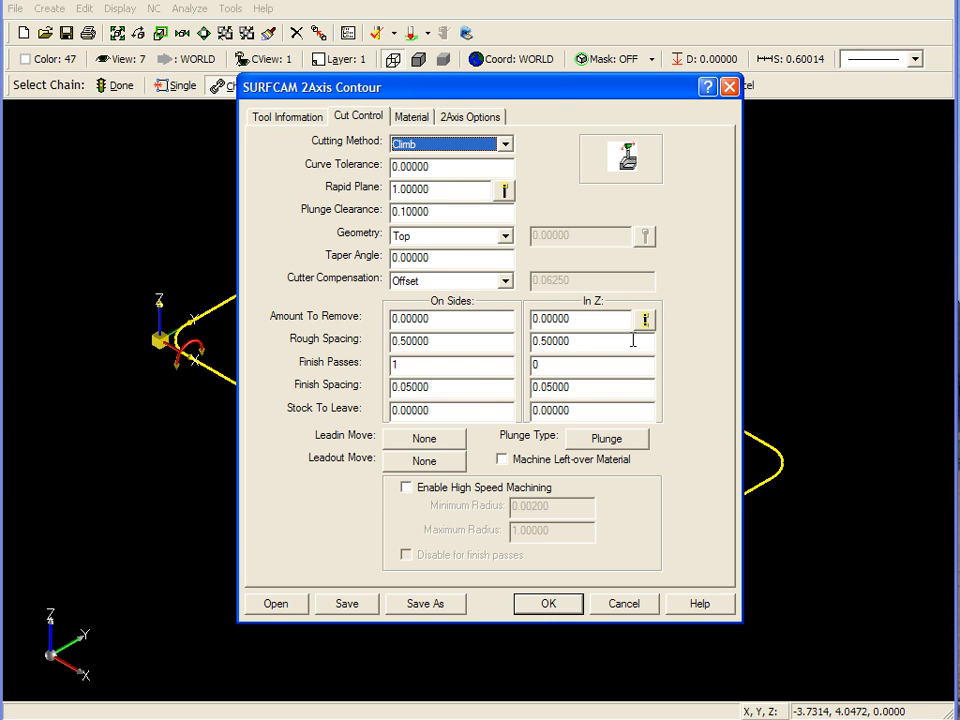
double_click(610, 319)
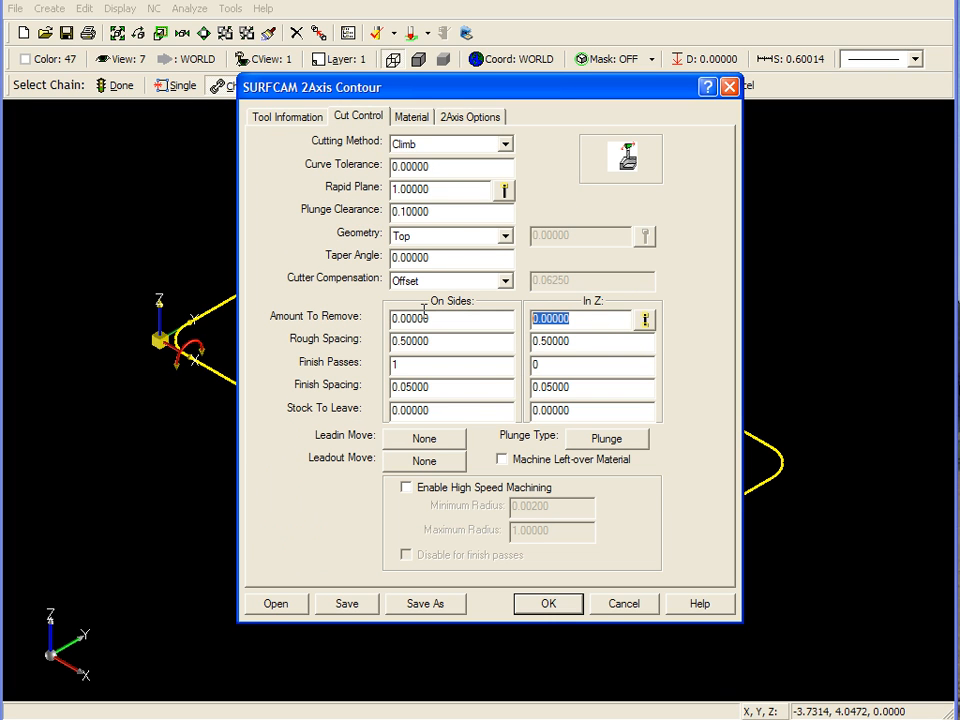
text(1)
Set both the lead-in and lead-out moves of the contour to Arc On All.
click(437, 440)
click(469, 307)
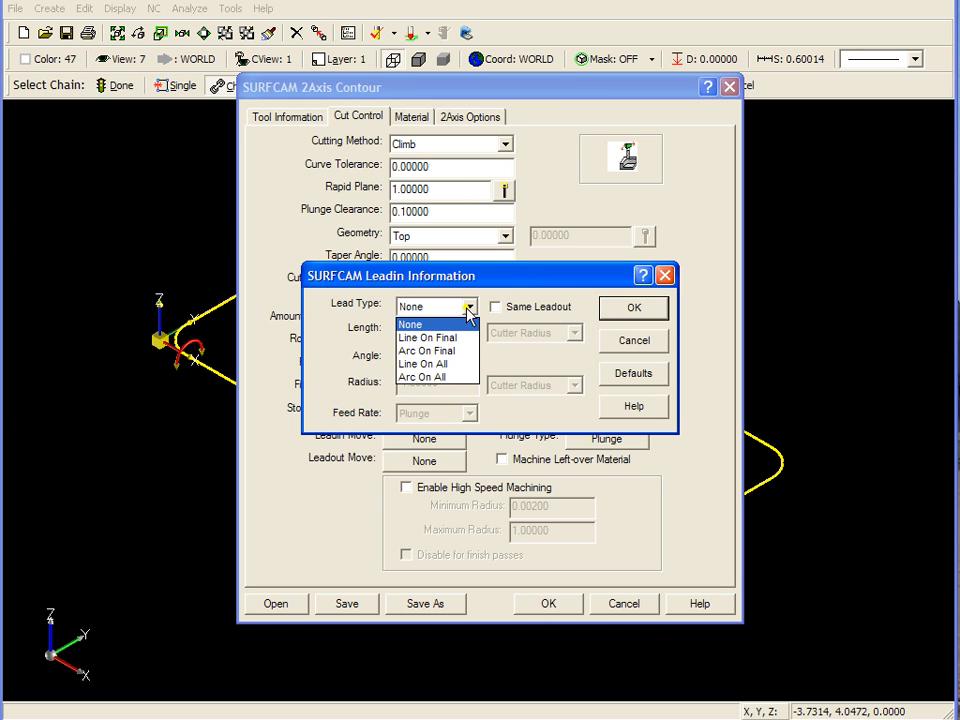
click(437, 377)
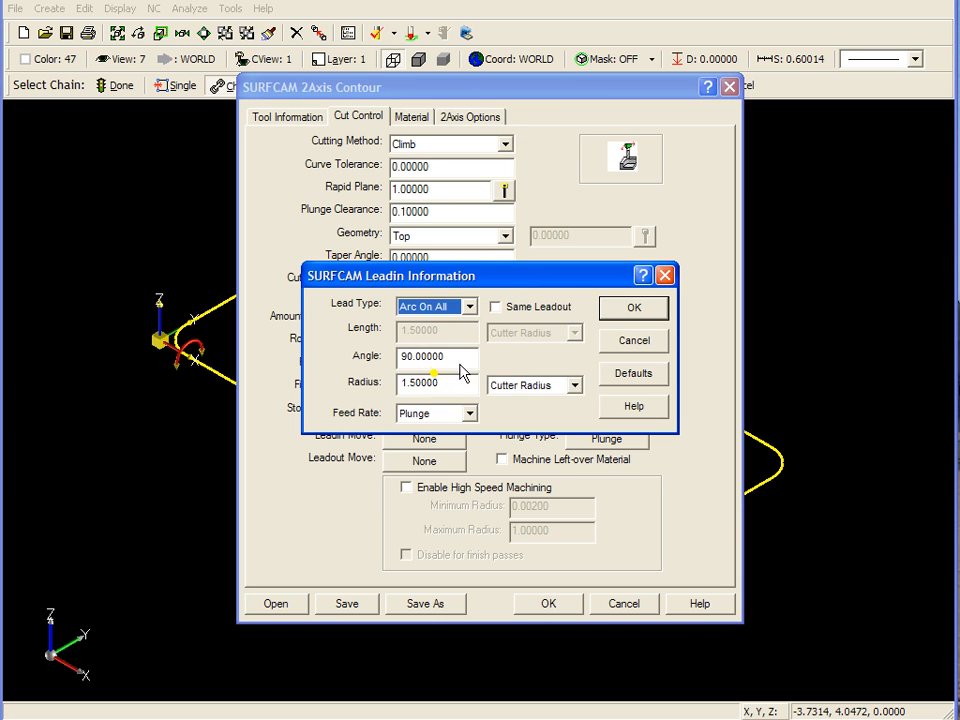
click(630, 310)
click(455, 462)
click(469, 307)
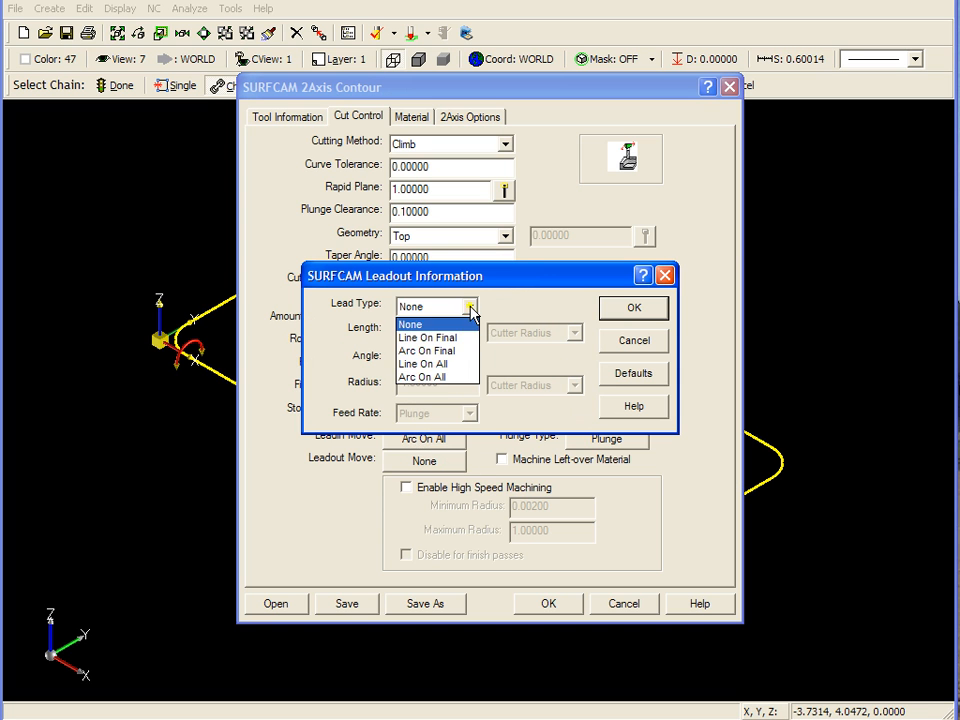
click(437, 377)
click(662, 308)
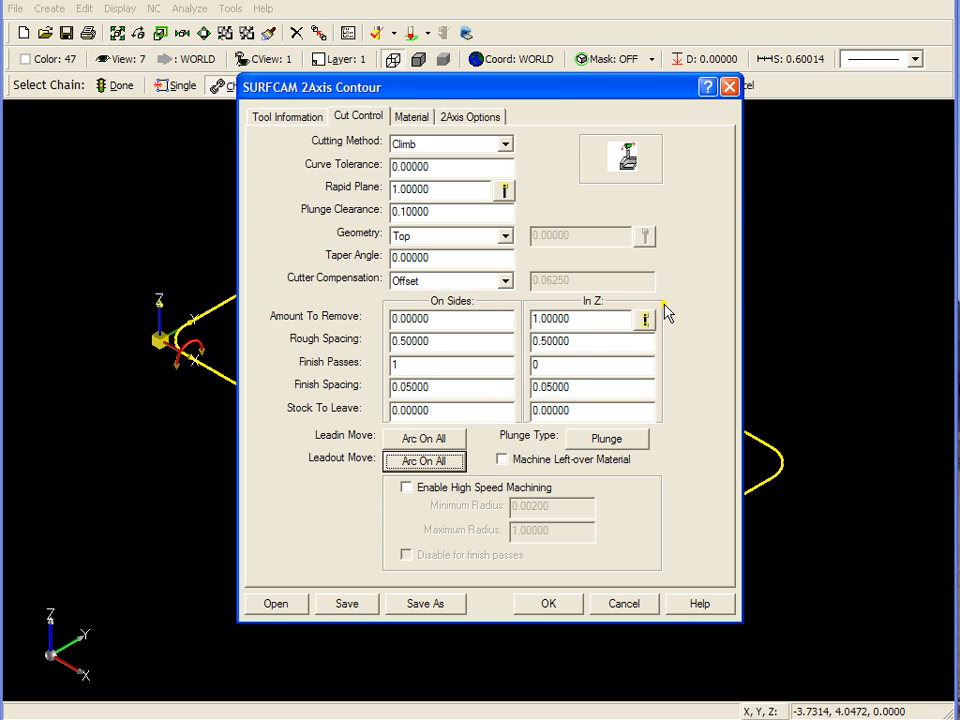
Set the contour's rough spacing in Z to 0.
click(598, 343)
double_click(598, 343)
text(0)
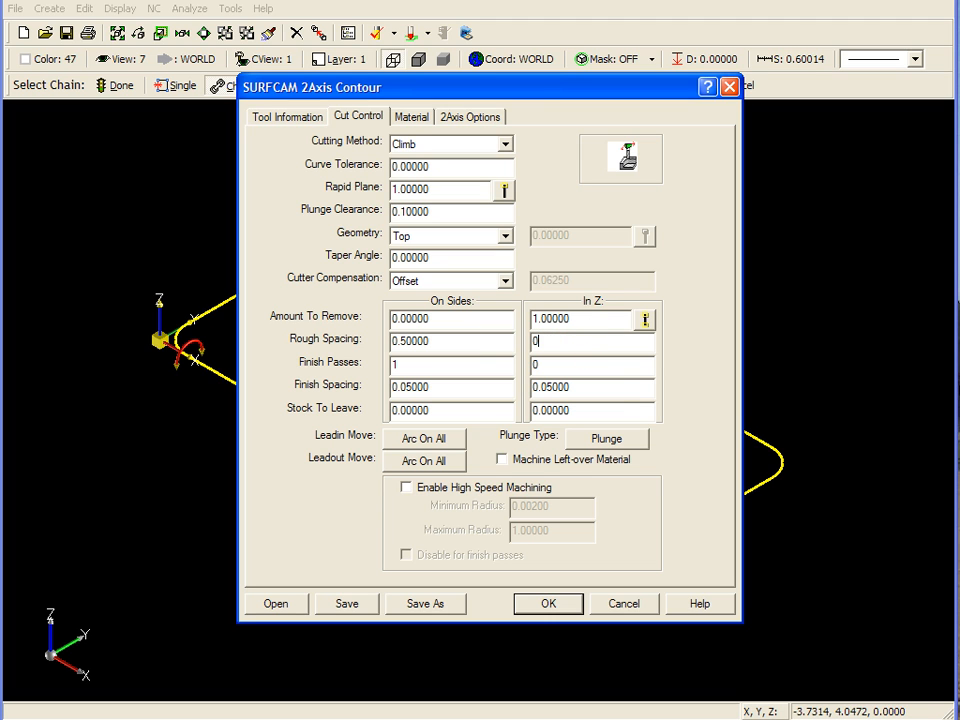
Generate the contour toolpath on the outside of the rounded rectangle and accept it.
click(550, 604)
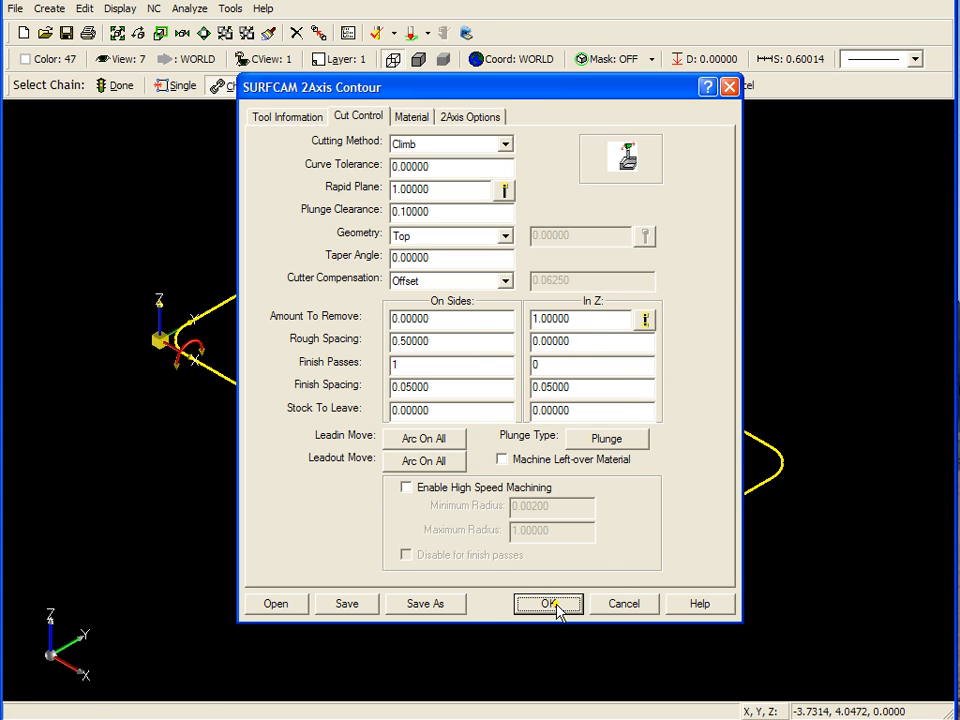
click(225, 550)
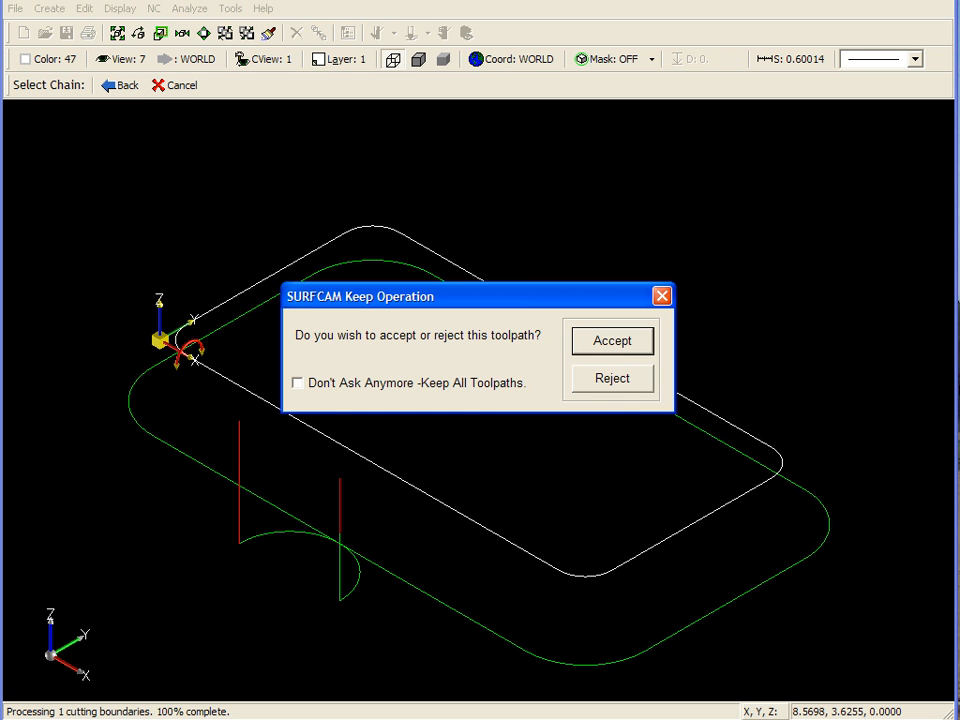
click(615, 344)
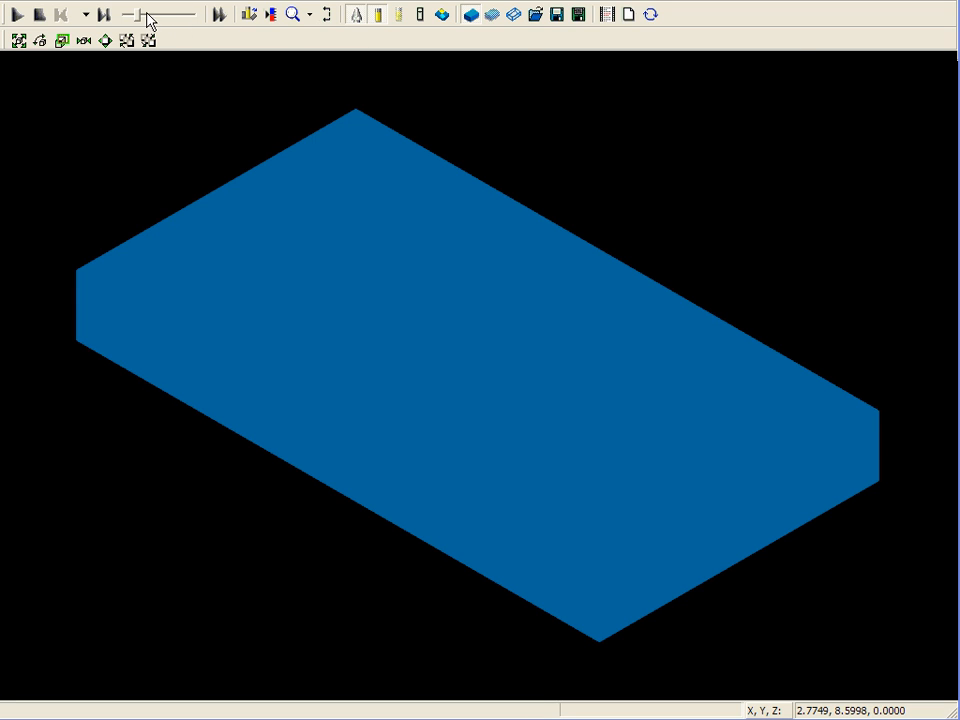
Run the cutting simulation of the contour on the stock and inspect the profiled side walls from a low angle.
click(14, 11)
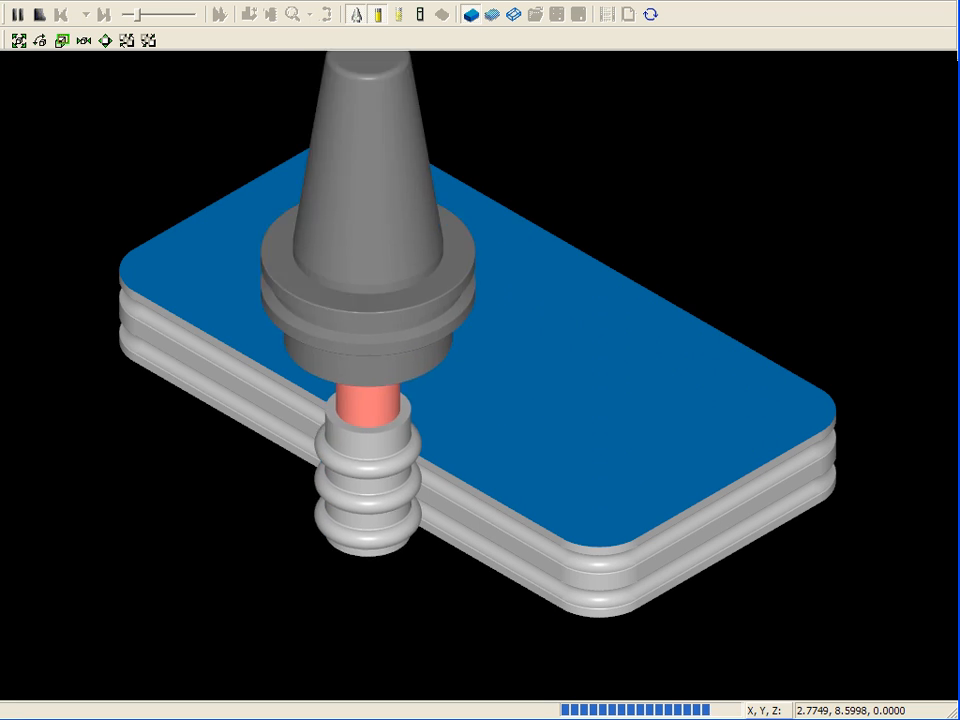
middle_drag(446, 336, 465, 299)
mouse_move(465, 307)
mouse_down()
mouse_move(439, 298)
mouse_move(397, 307)
mouse_move(418, 294)
mouse_move(447, 302)
mouse_up()
key(Escape)
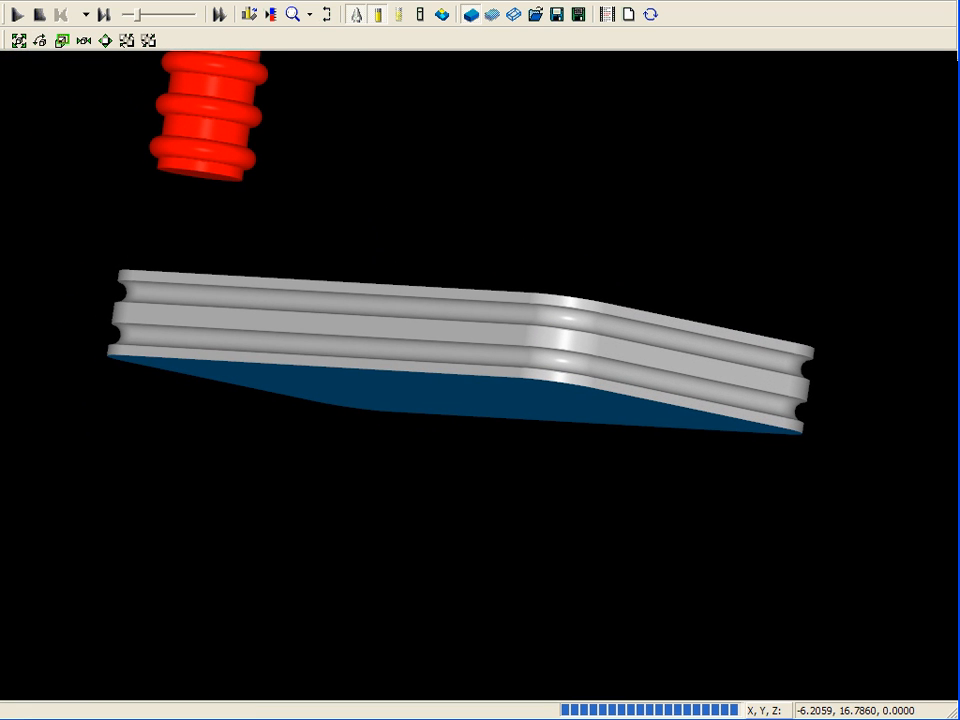